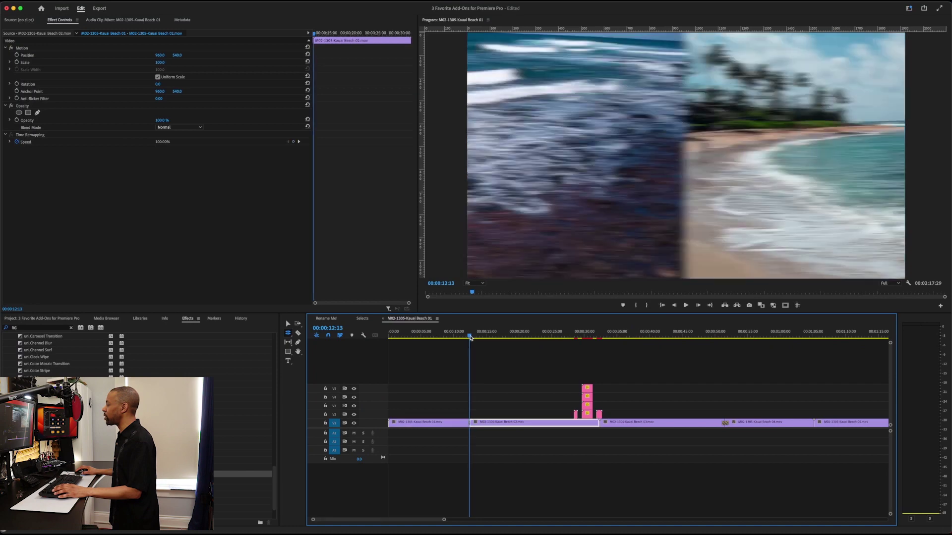
Step: Preview the first cut, zoom the timeline in on it, and select the Push Impacts transition
left_click(471, 424)
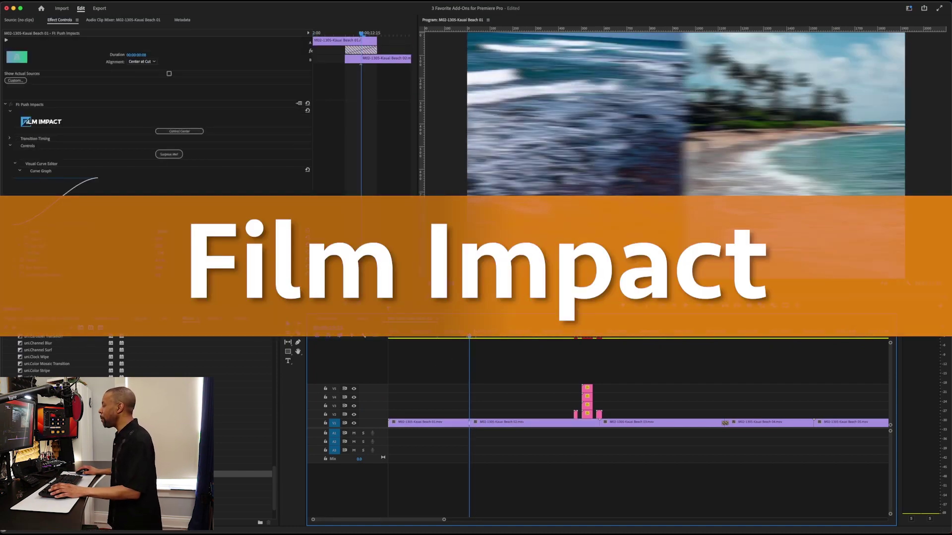
left_click_drag(469, 337, 467, 337)
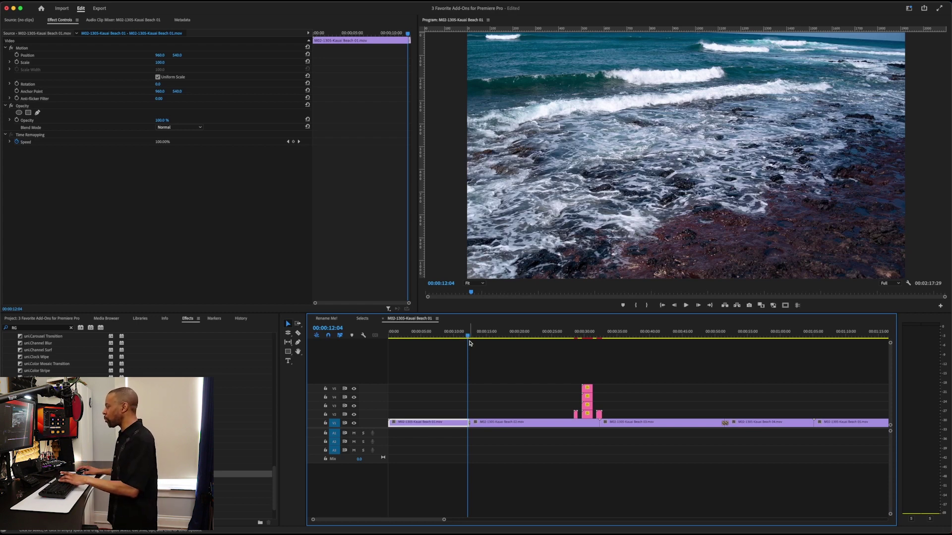
key("=")
left_click_drag(638, 339, 647, 339)
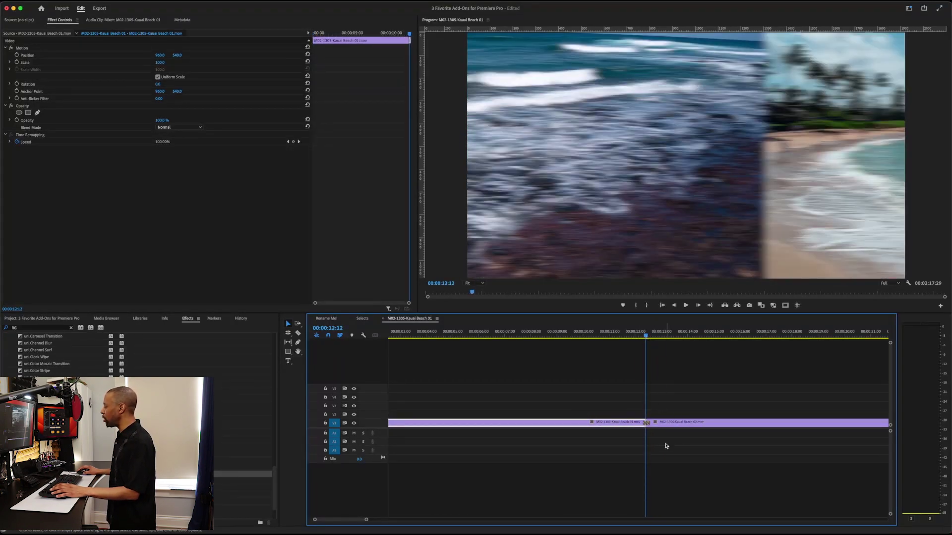
left_click(647, 422)
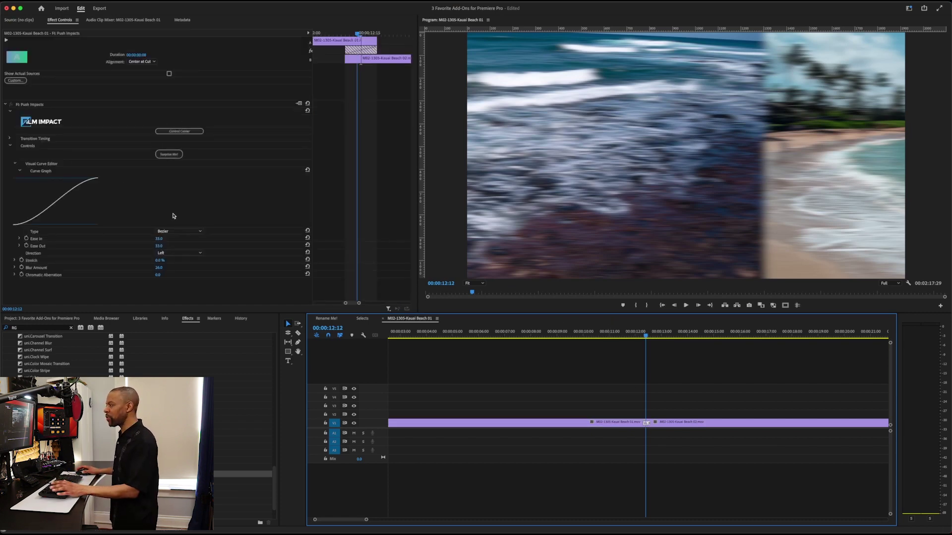
Step: Change the Push Impacts easing curve type from Bezier to Bounce and preview the bouncing push
left_click(194, 233)
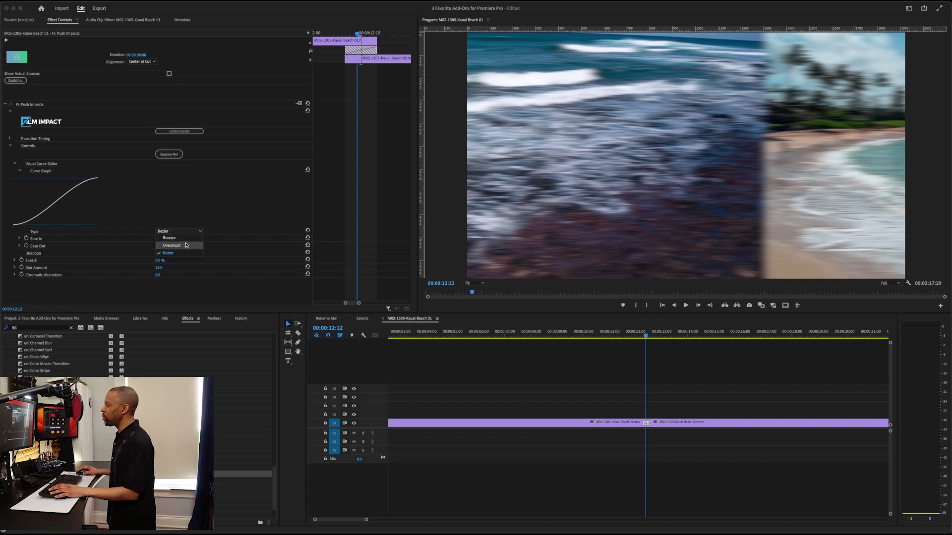
left_click(186, 239)
left_click_drag(646, 337, 661, 338)
key("Up")
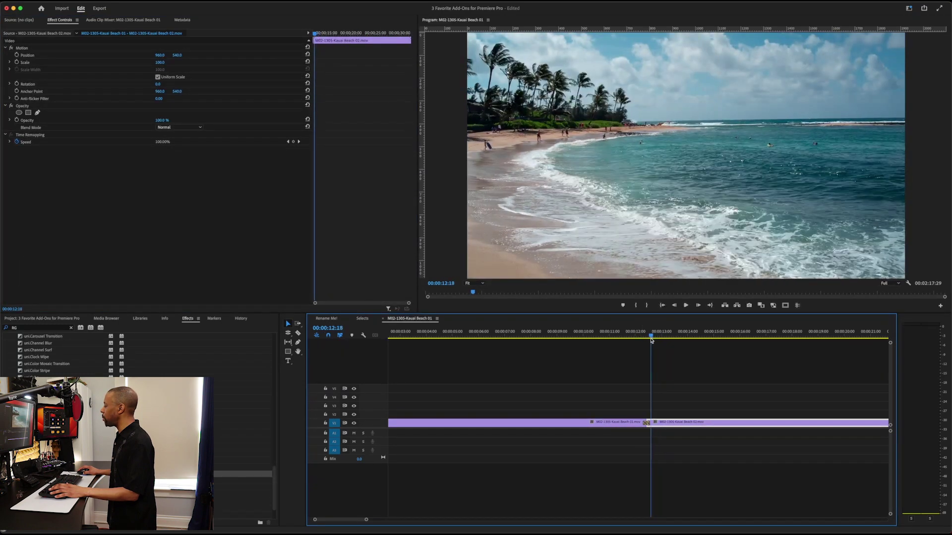
double_click(647, 423)
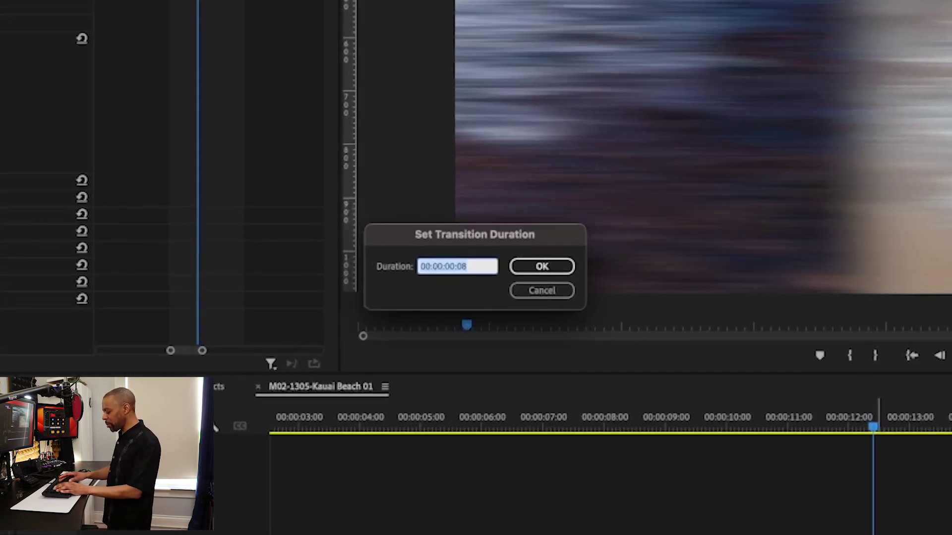
Step: Confirm a 30-frame transition duration and play back the lengthened push from before the cut
key("Return")
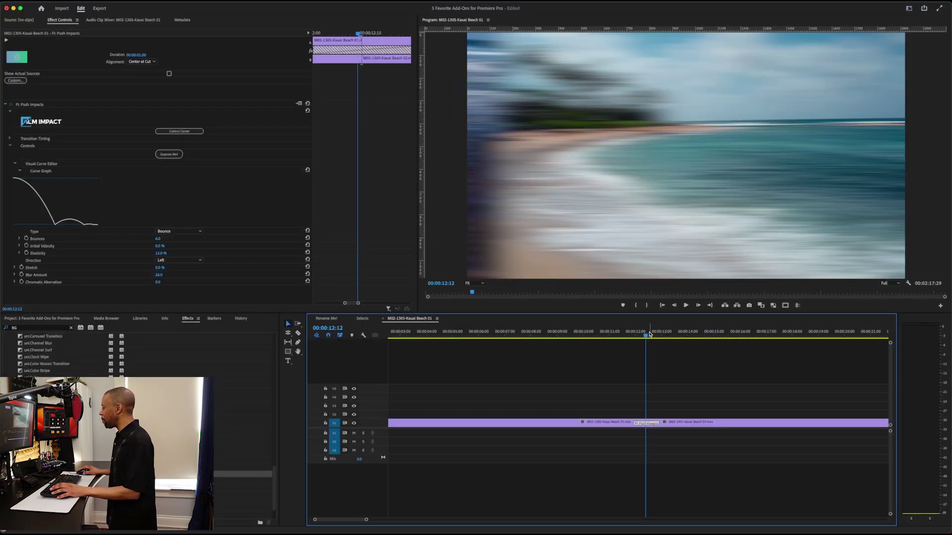
left_click(633, 335)
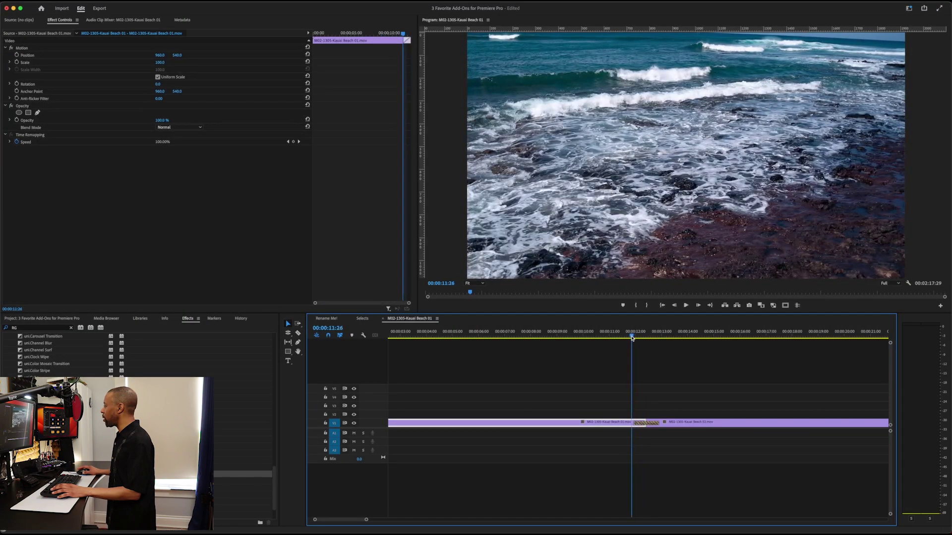
key("space")
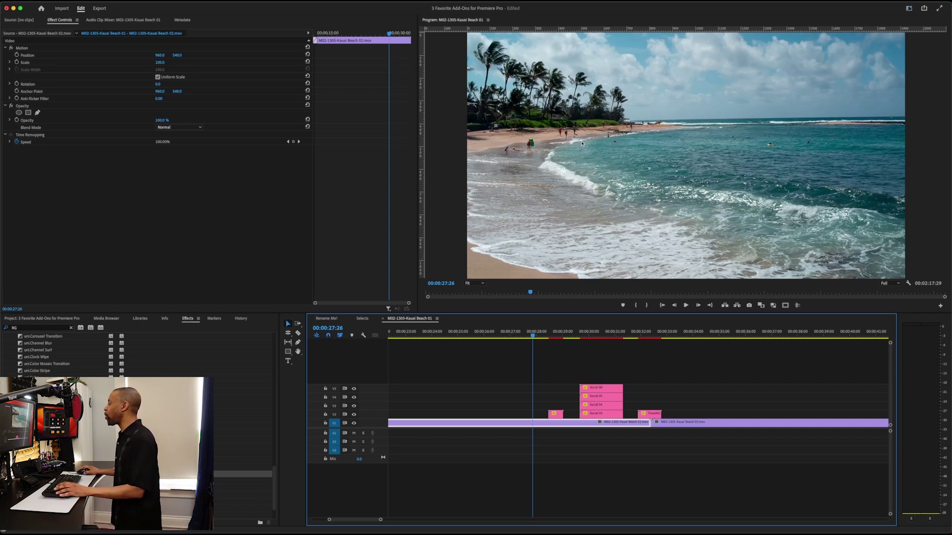
Step: Play the swoosh and emoji overlay section, replaying the swoosh, and stop on the hibiscus clip
key("space")
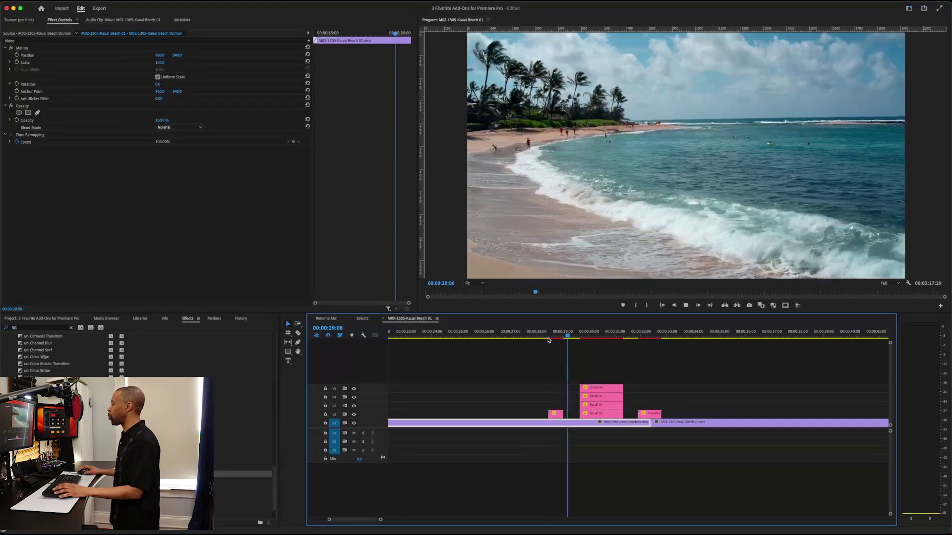
left_click(547, 339)
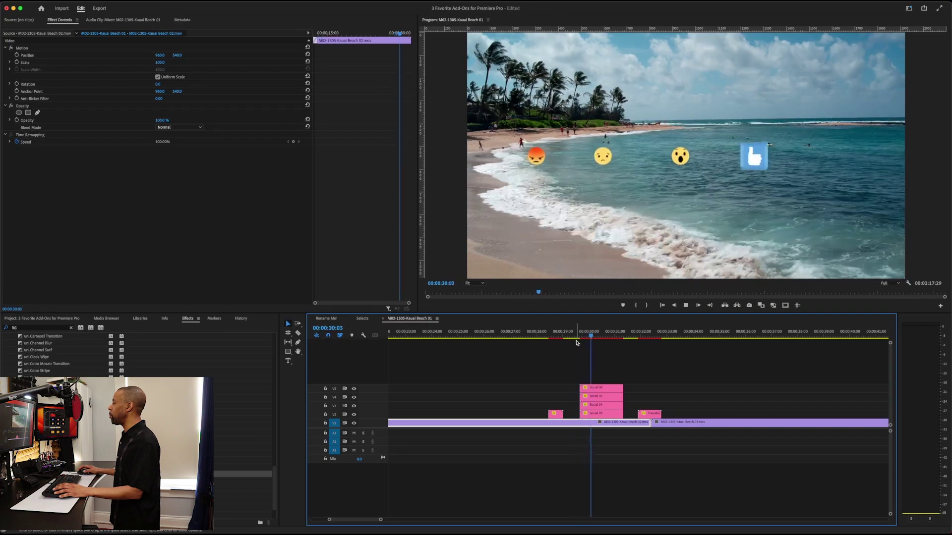
key("space")
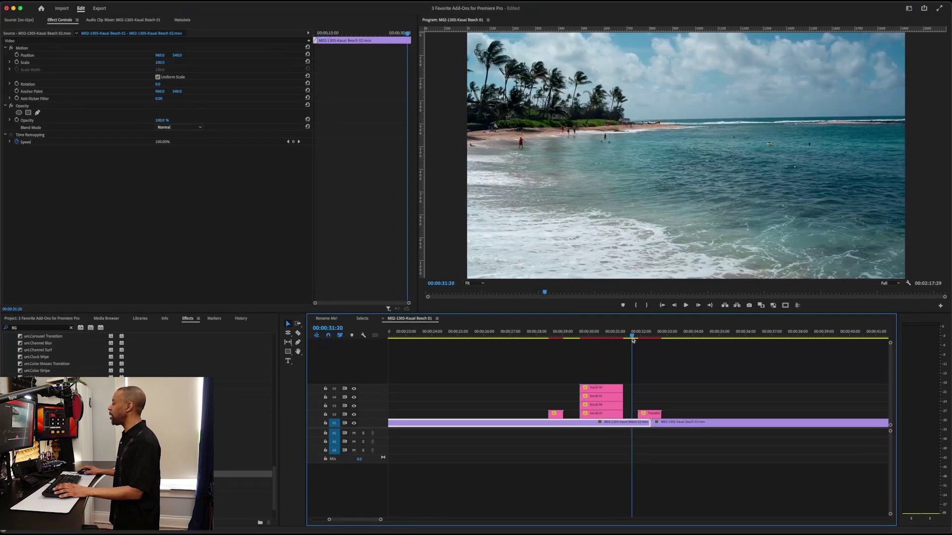
key("space")
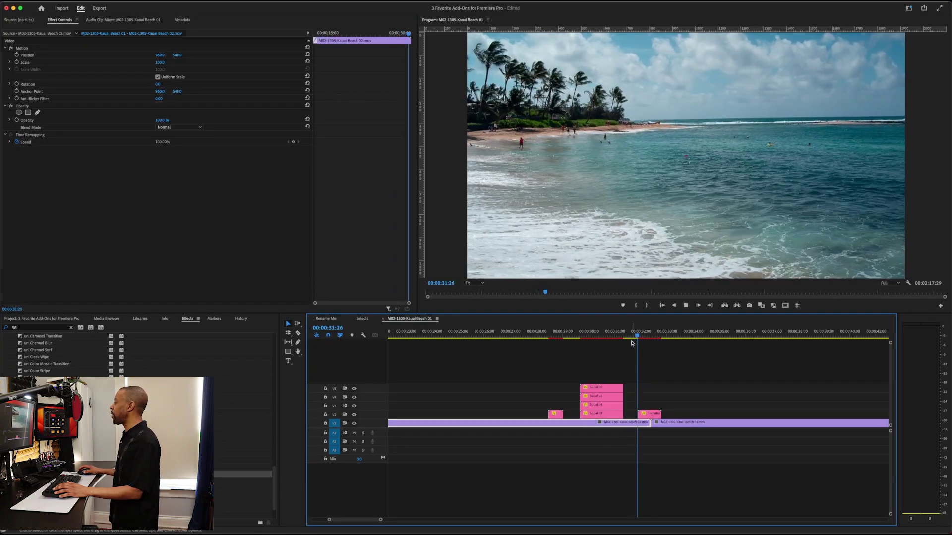
key("space")
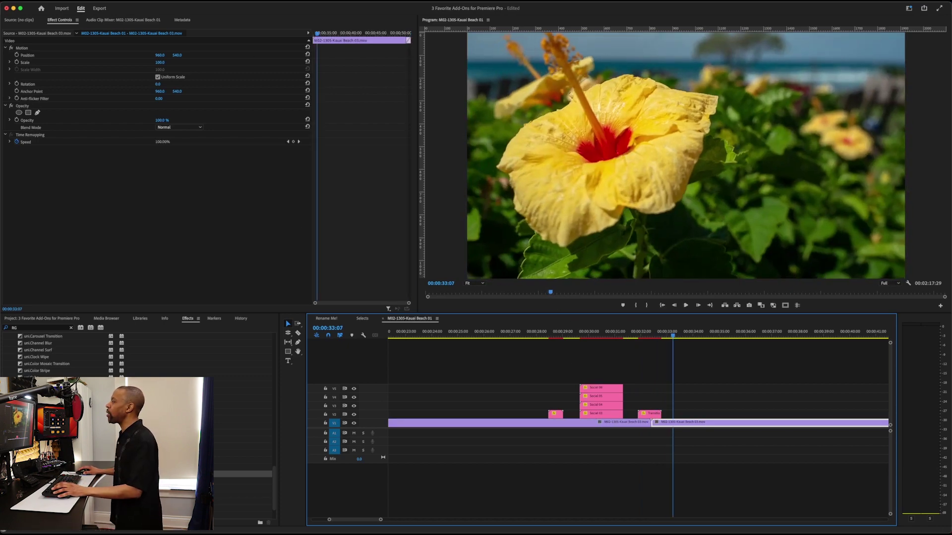
left_click(219, 2)
Step: Launch AEJuice Pack Manager, enlarge its window, and show the Products catalogue
left_click(238, 185)
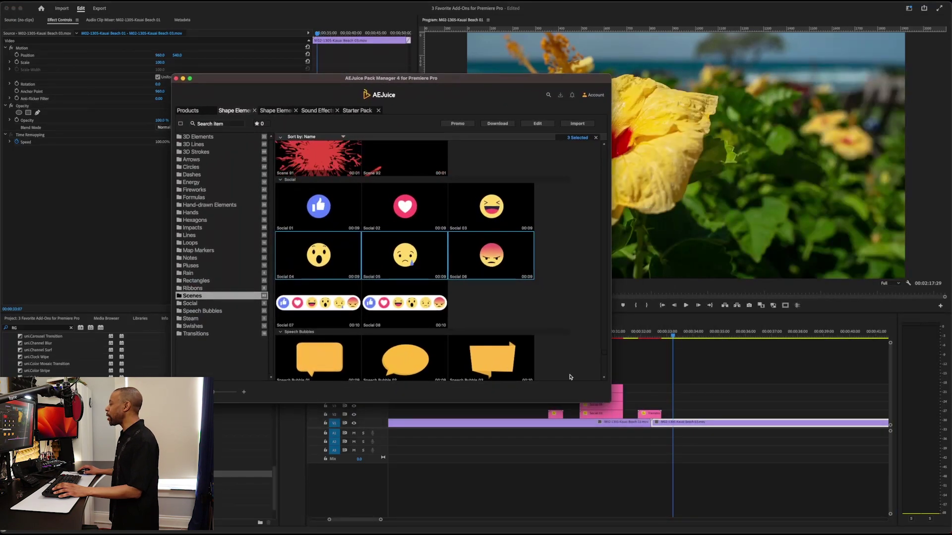
left_click_drag(610, 402, 758, 509)
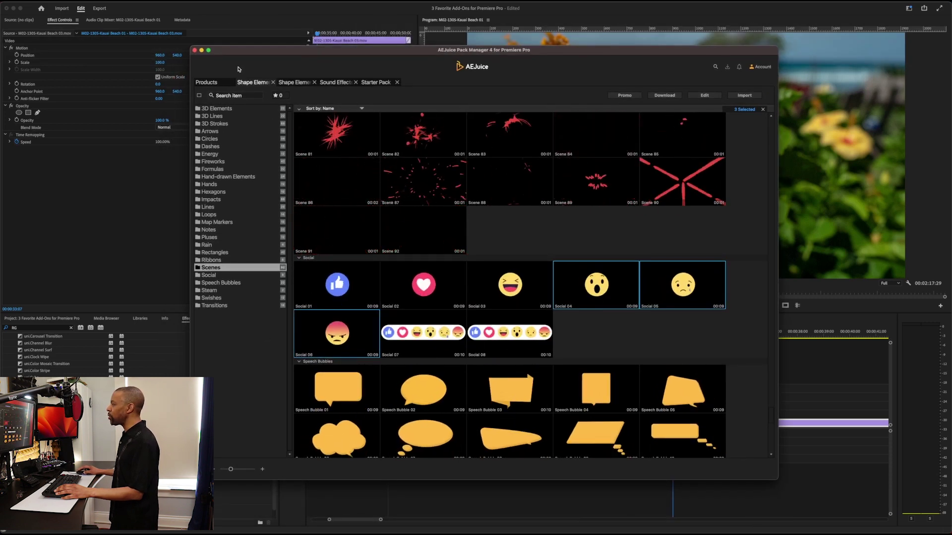
left_click(206, 82)
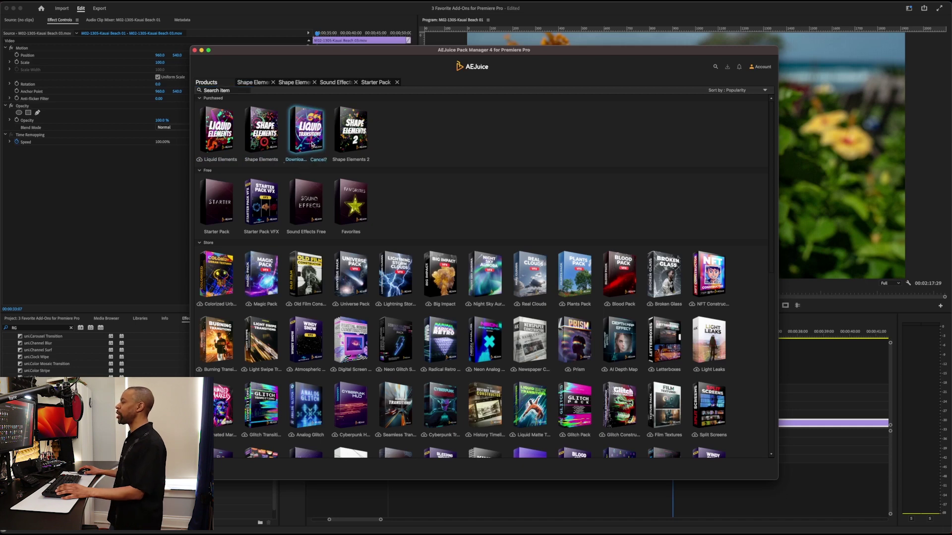
Step: Open the Liquid Transitions pack in AEJuice Pack Manager
left_click(309, 140)
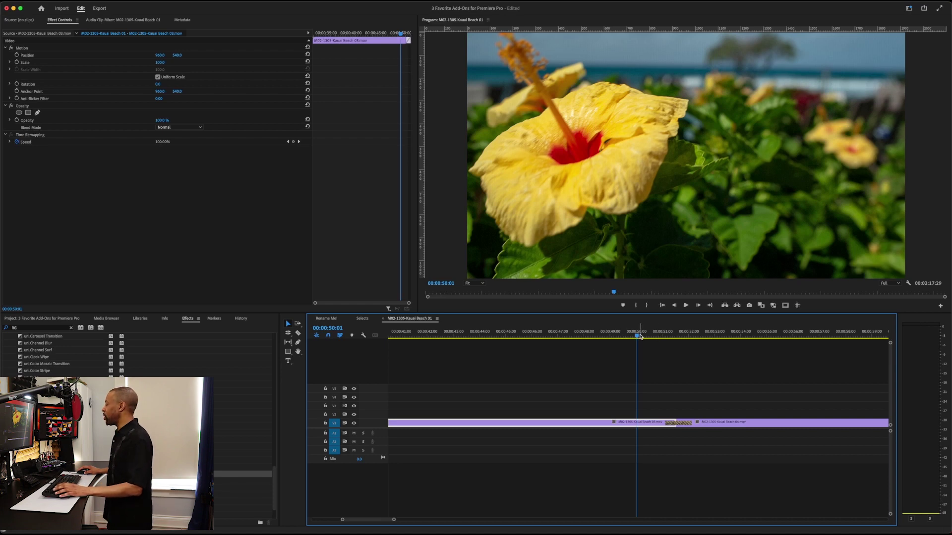
Step: Scrub into the star Shape Wipe between the hibiscus and Beach 04 clips and select it
left_click_drag(640, 337, 647, 340)
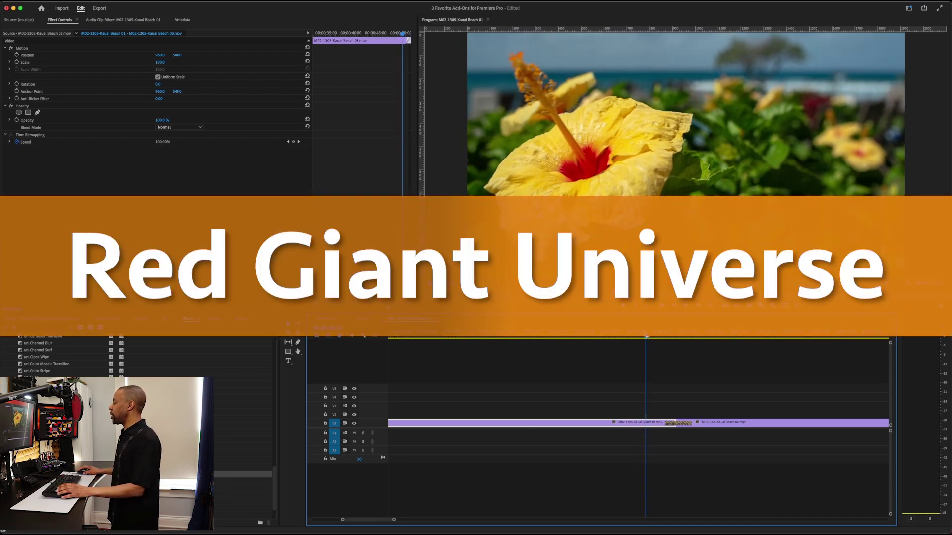
left_click_drag(646, 337, 651, 337)
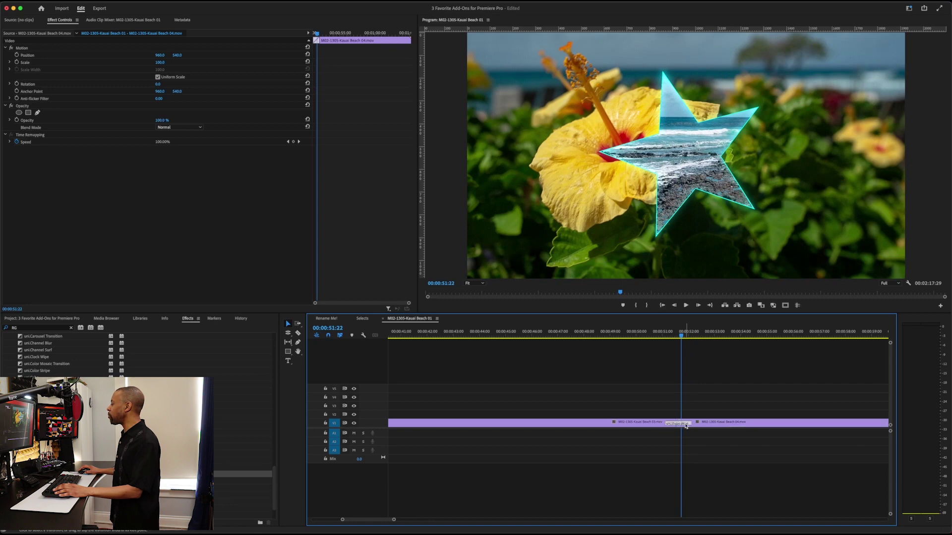
left_click(687, 424)
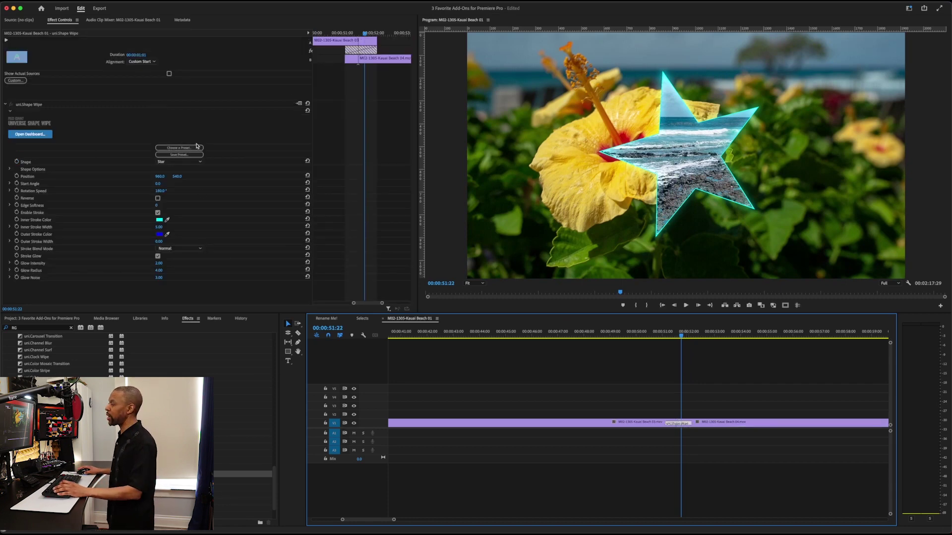
Step: Open the Red Giant Universe Dashboard from the Shape Wipe's Effect Controls
left_click(39, 137)
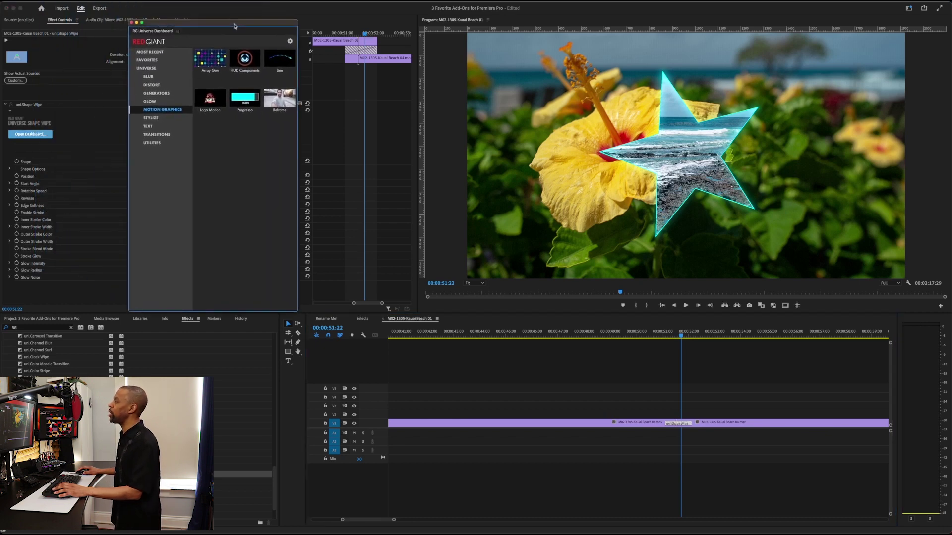
Step: Enlarge the Universe Dashboard, select UNIVERSE, and scroll down through the categories to Transitions
left_click_drag(315, 315, 689, 451)
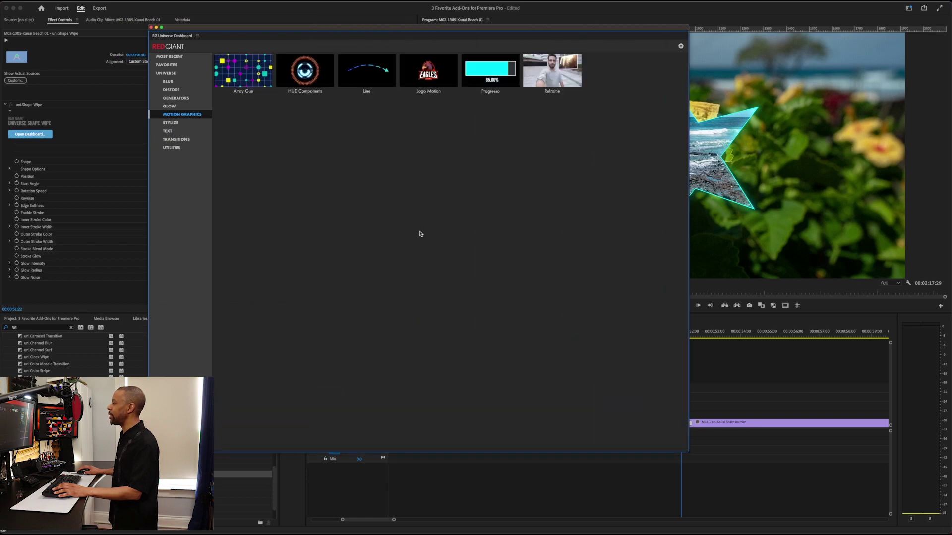
left_click(166, 73)
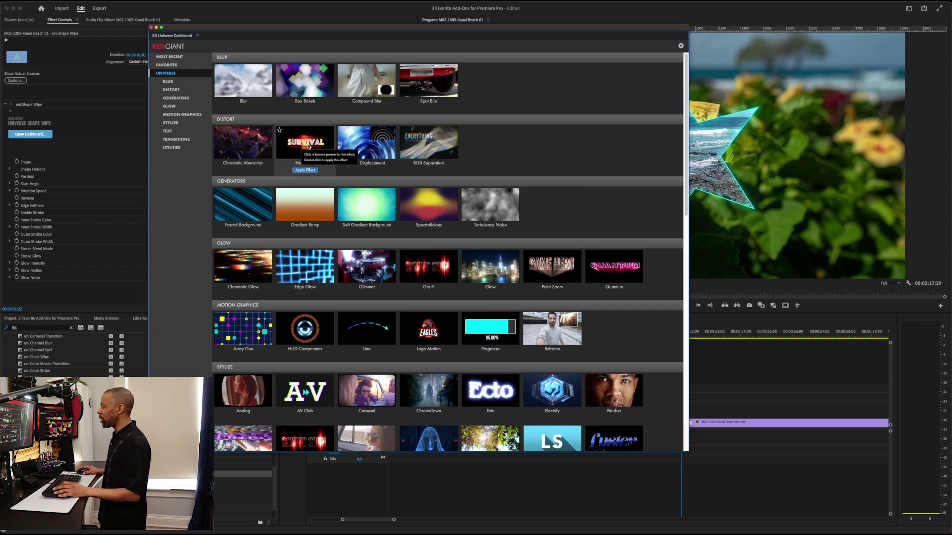
scroll(384, 213, "down", 5)
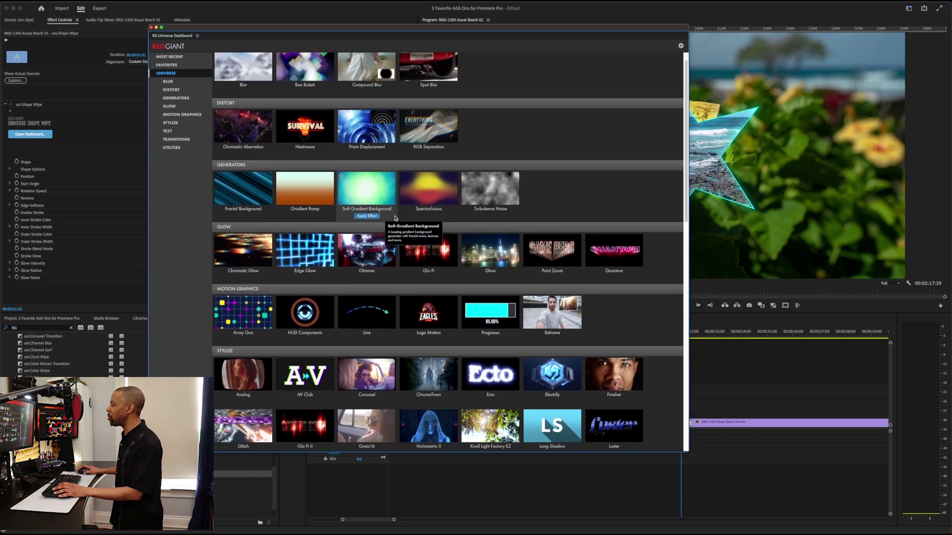
scroll(383, 213, "down", 12)
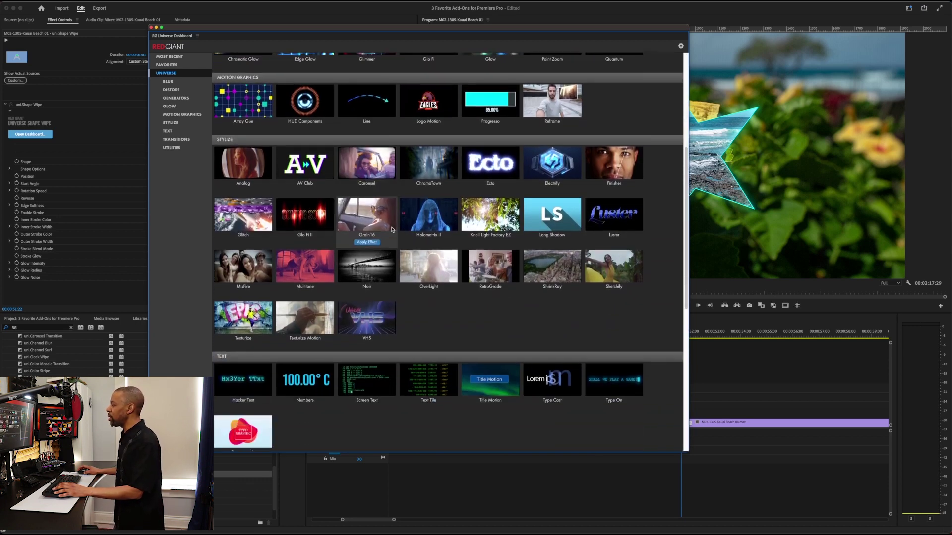
scroll(433, 242, "down", 10)
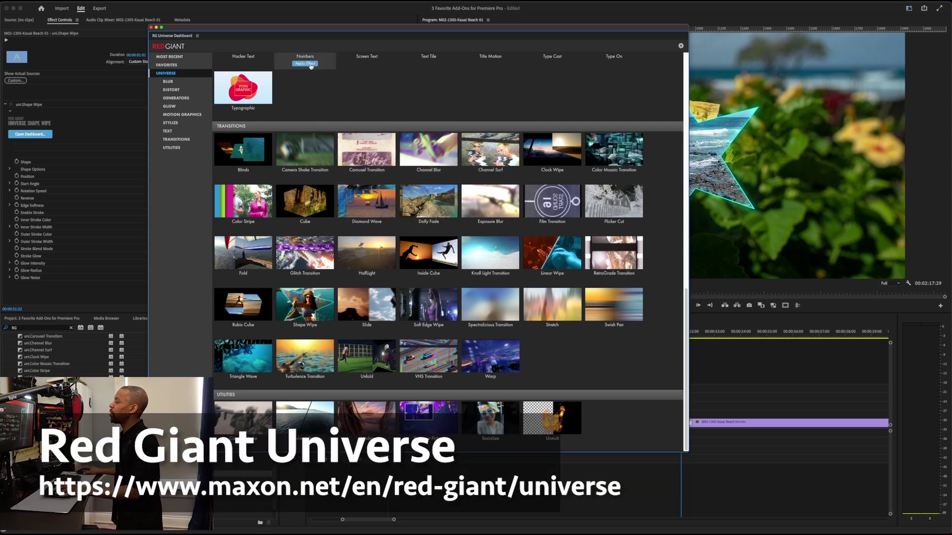
Step: Close the RG Universe Dashboard to return to the Shape Wipe's Star settings
left_click(151, 28)
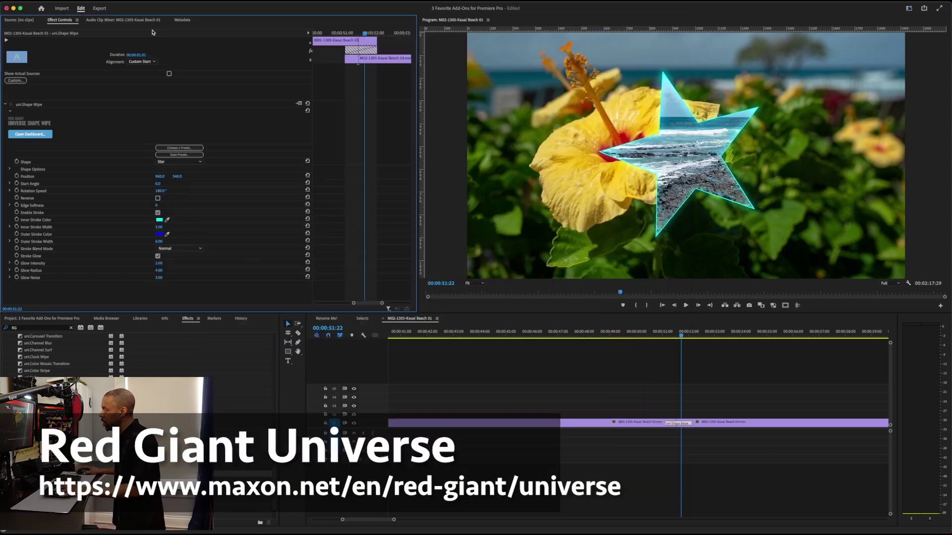